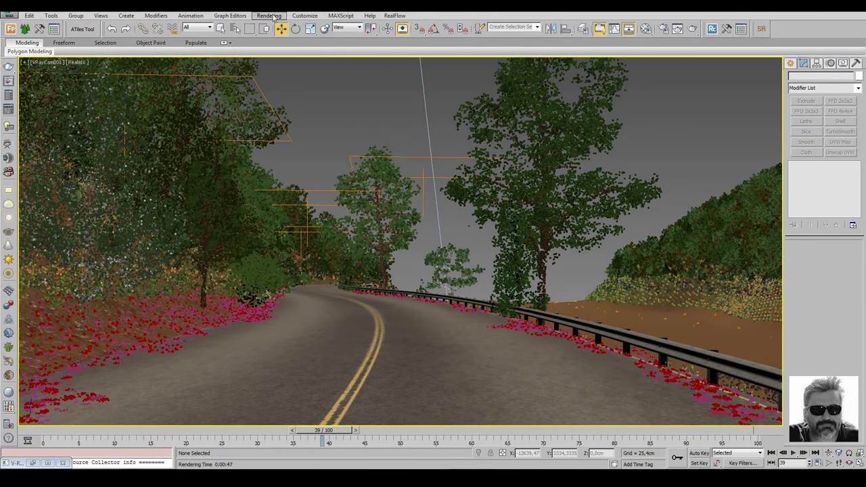
Add a Fog effect to the scene atmosphere in Environment and Effects
left_click(274, 16)
left_click(284, 85)
left_click(706, 287)
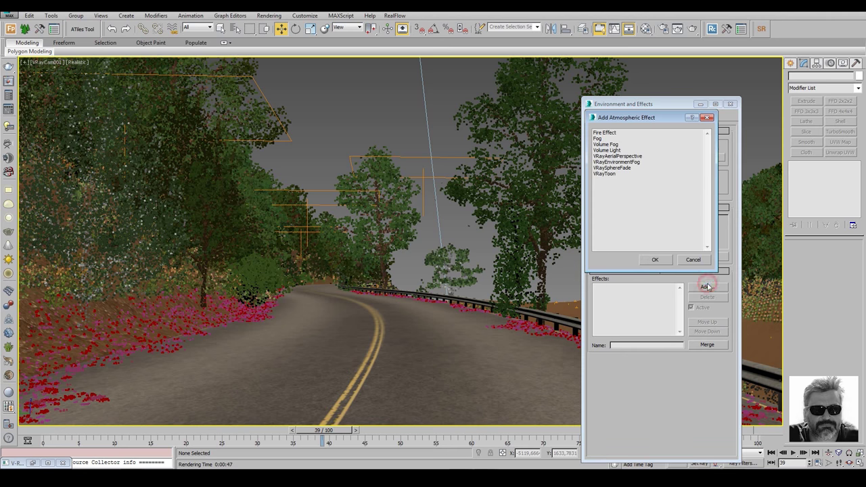
double_click(604, 139)
Instance the DefaultVRaySky map as the fog's colour map, with Exponential fog at 20% Far
left_click_drag(660, 103, 581, 19)
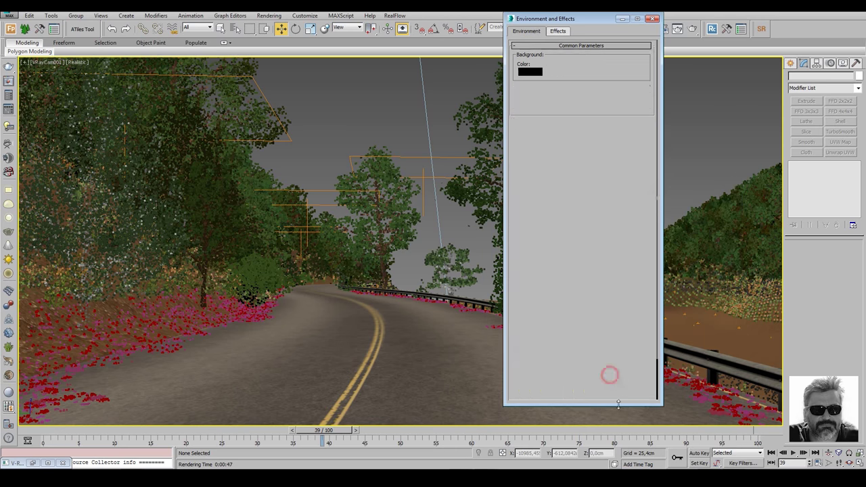
left_click_drag(618, 404, 624, 427)
left_click_drag(643, 288, 640, 251)
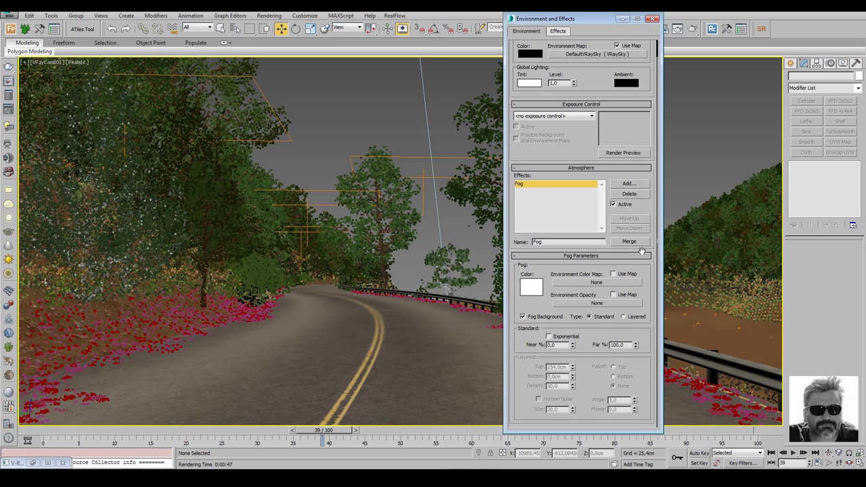
left_click(626, 275)
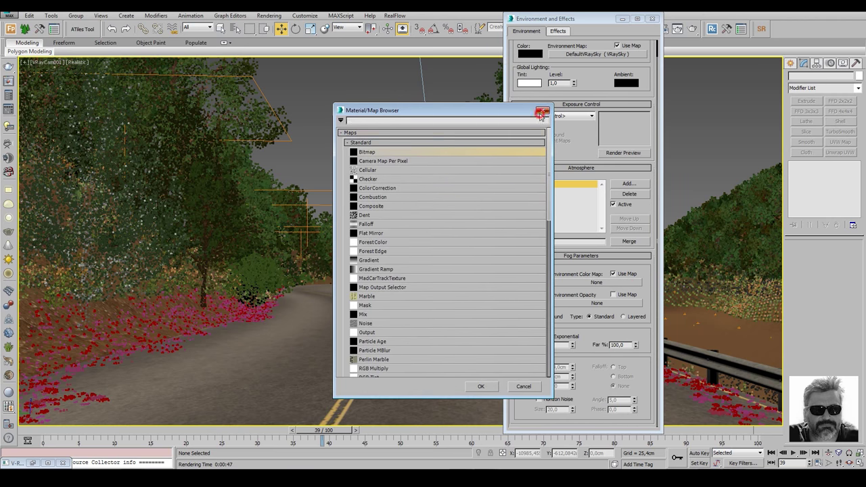
left_click(543, 113)
left_click_drag(545, 22, 456, 58)
left_click(646, 29)
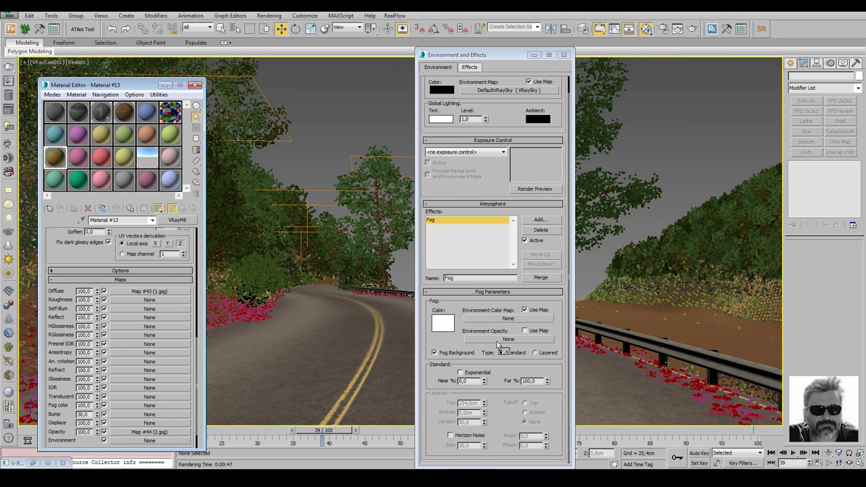
left_click_drag(499, 345, 515, 322)
left_click(475, 289)
type("20")
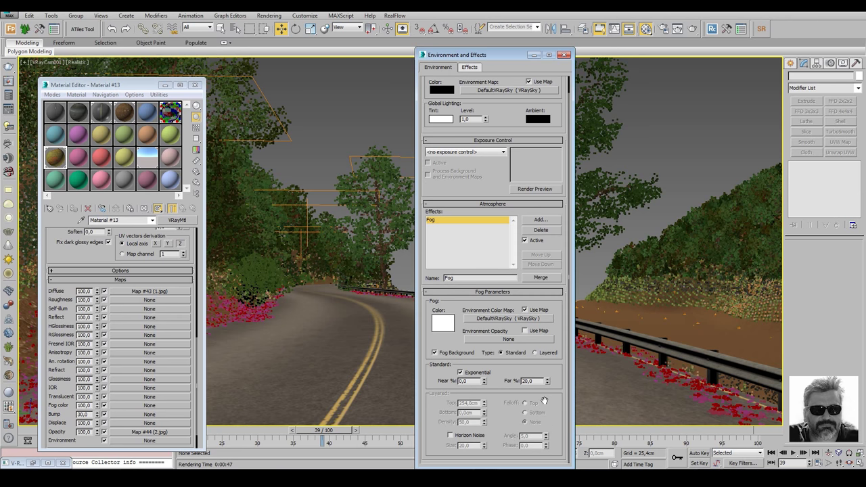
Render the foggy camera view in the V-Ray frame buffer
left_click_drag(490, 55, 230, 57)
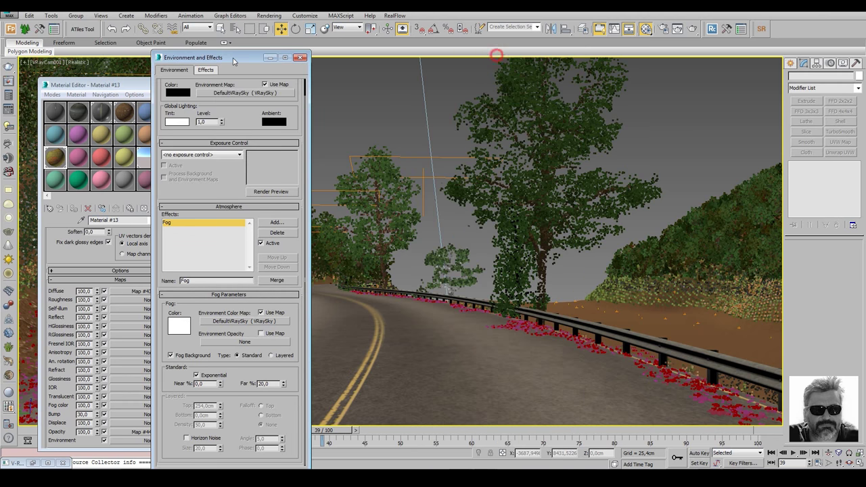
right_click(448, 121)
left_click(484, 216)
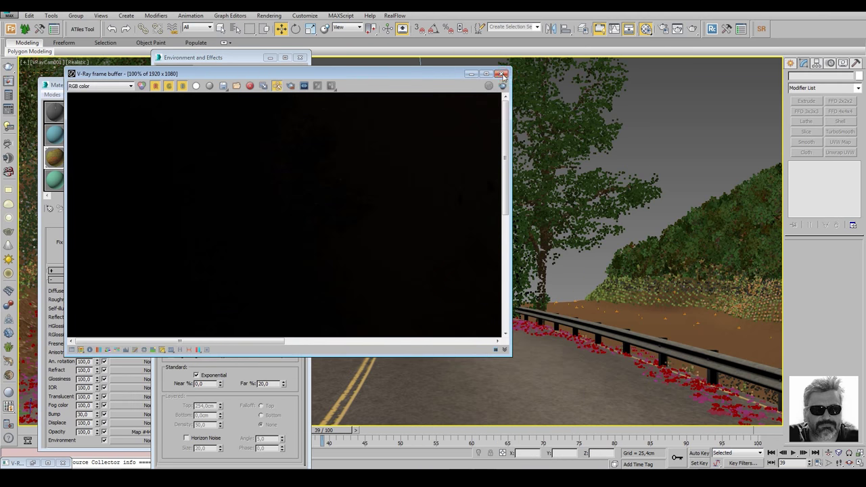
left_click(501, 74)
left_click(692, 28)
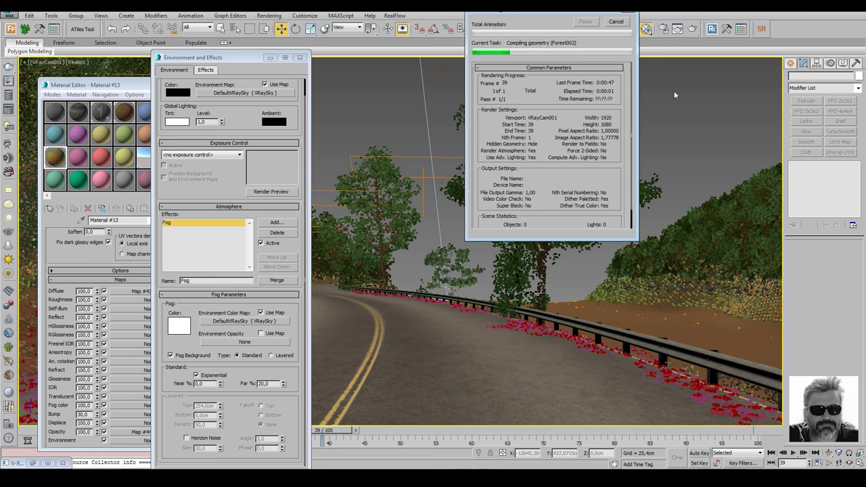
scroll(334, 146, "down", 1)
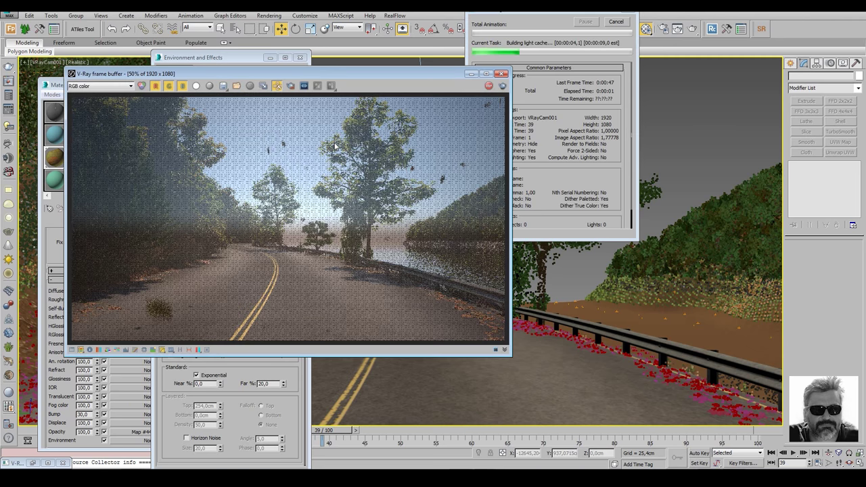
left_click_drag(474, 76, 714, 107)
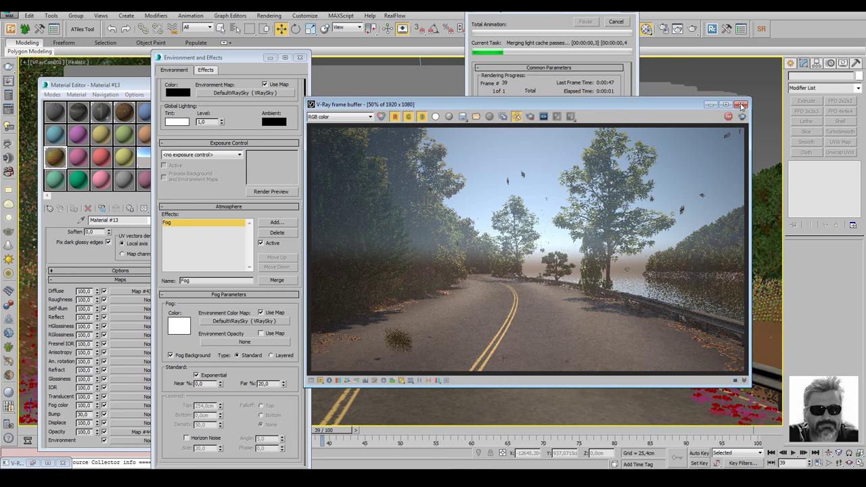
left_click_drag(433, 103, 526, 105)
left_click_drag(234, 60, 198, 52)
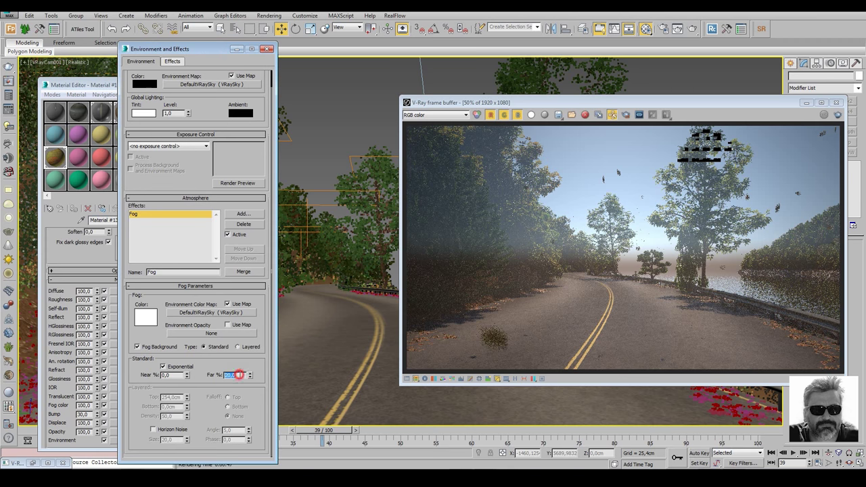
Re-render with fog Far at 100% then 10%, then close the render and environment windows
left_click(837, 115)
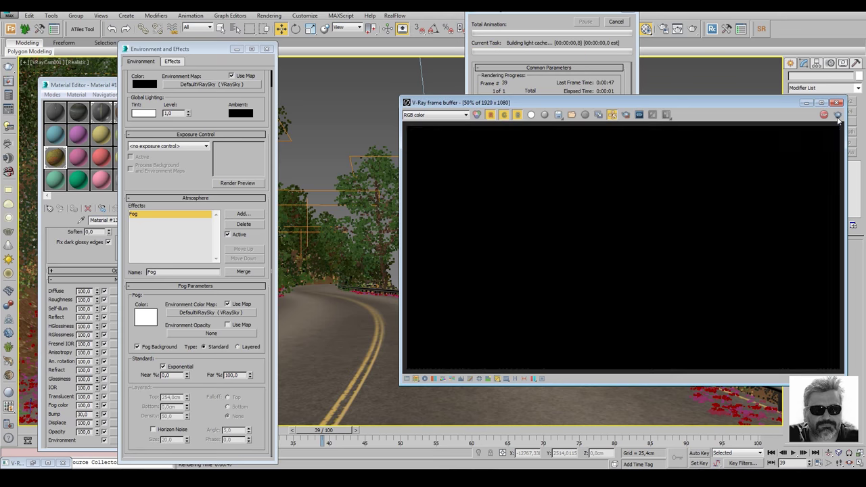
double_click(233, 376)
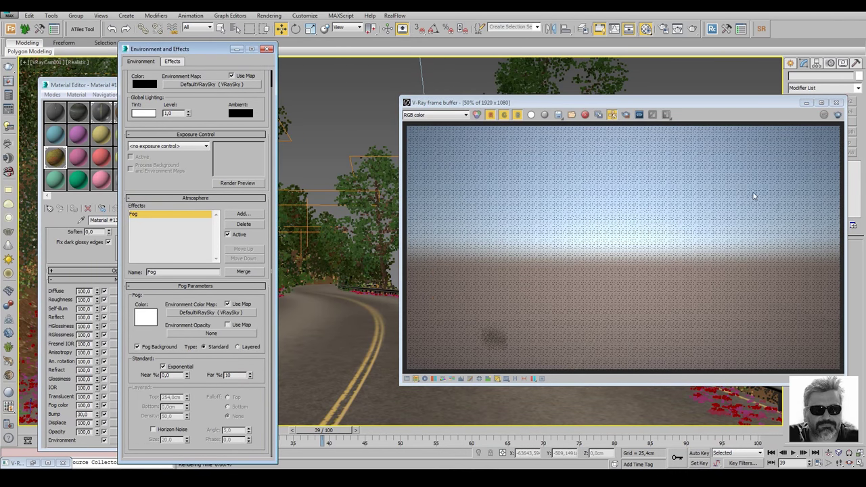
left_click(837, 115)
left_click(677, 210)
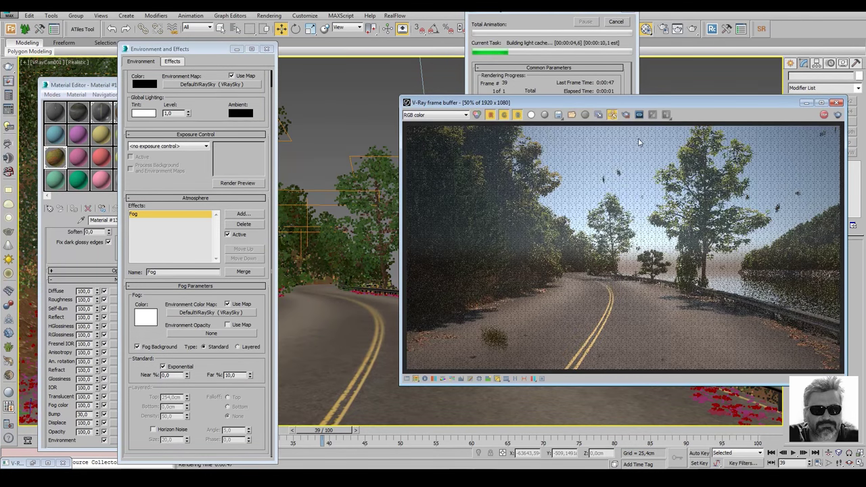
left_click(615, 22)
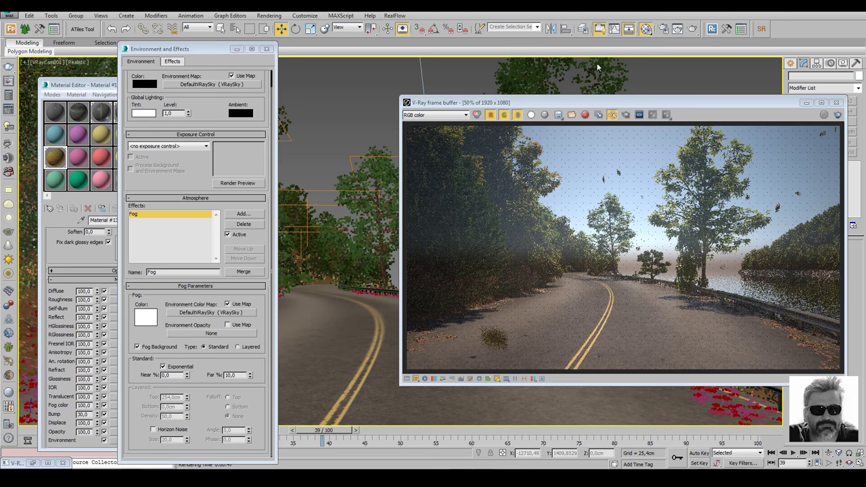
left_click(836, 103)
left_click(267, 49)
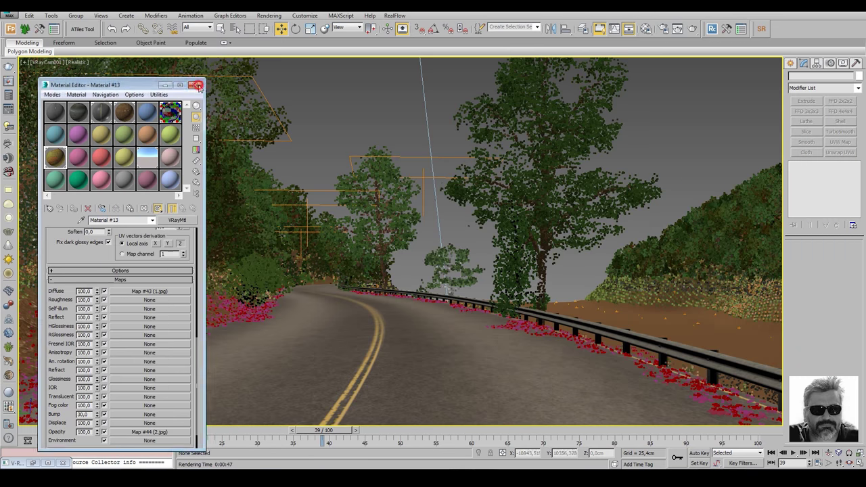
Draw a 46207.69 × 18372.84 plane beside the terrain with 146 × 36 segments
left_click(206, 84)
key("alt+w")
key("alt+w")
scroll(449, 209, "down", 3)
left_click(790, 63)
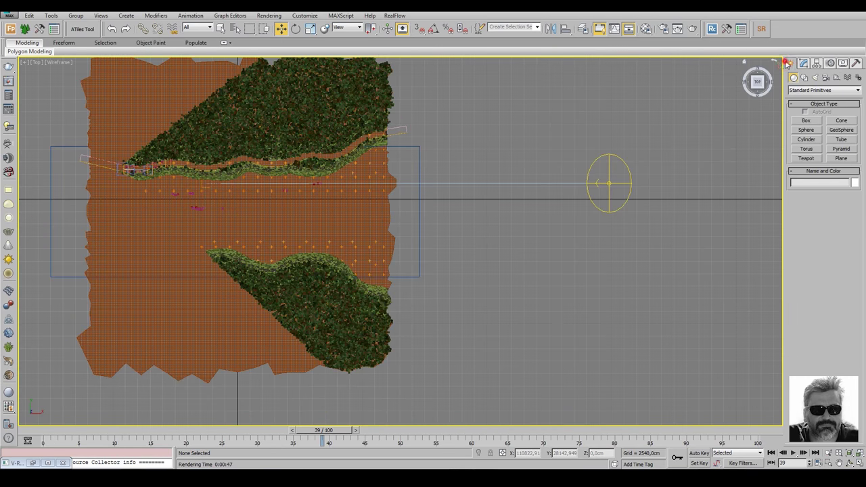
left_click(837, 161)
left_click_drag(509, 98, 418, 324)
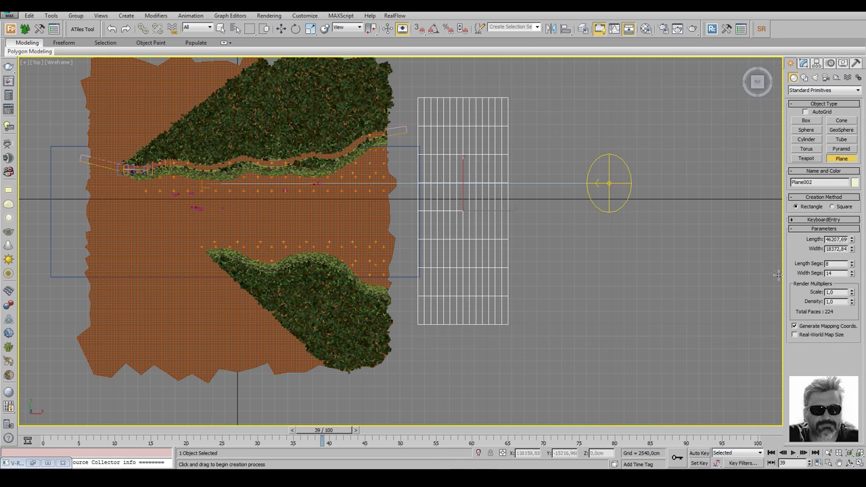
left_click_drag(852, 265, 852, 238)
left_click_drag(852, 273, 852, 262)
Frame and orbit around Plane002 in a shaded perspective view
key("alt+w")
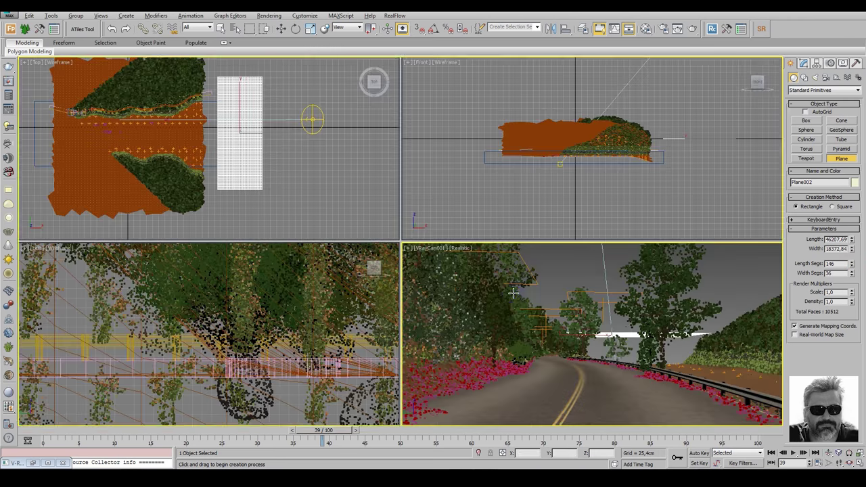
key("alt+w")
key("alt+w")
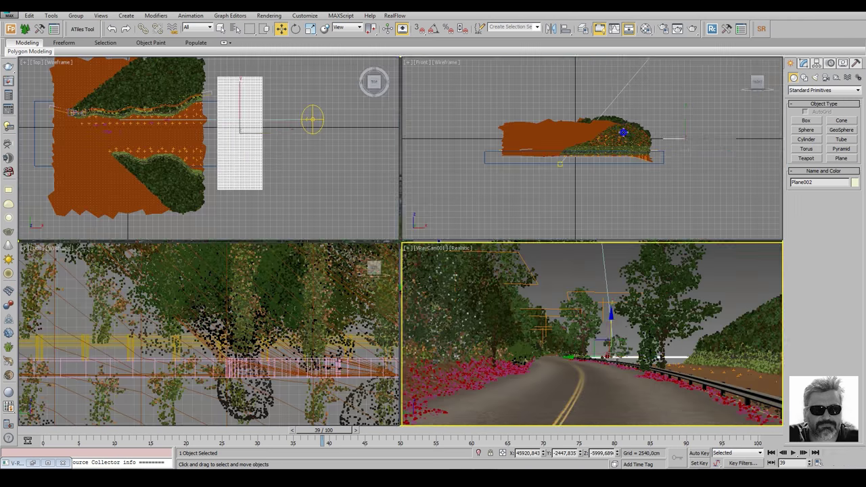
key("alt+w")
scroll(586, 239, "up", 5)
key("F3")
key("p")
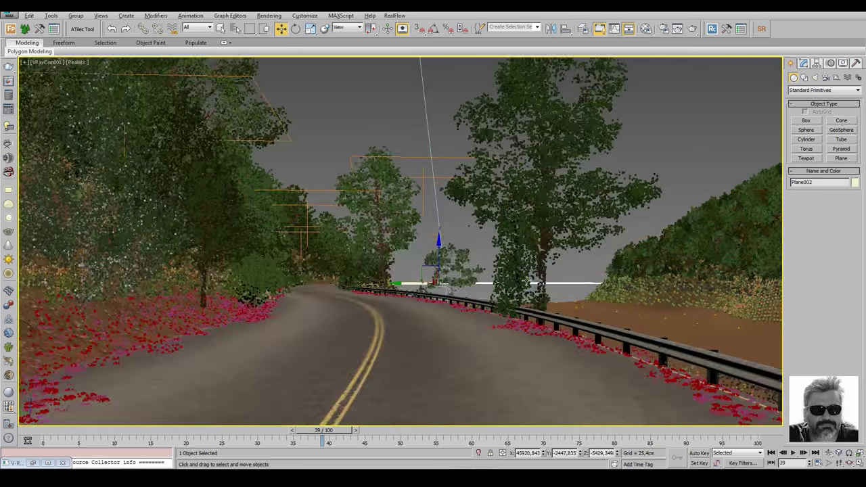
key("z")
middle_click_drag(499, 251, 462, 201, "alt")
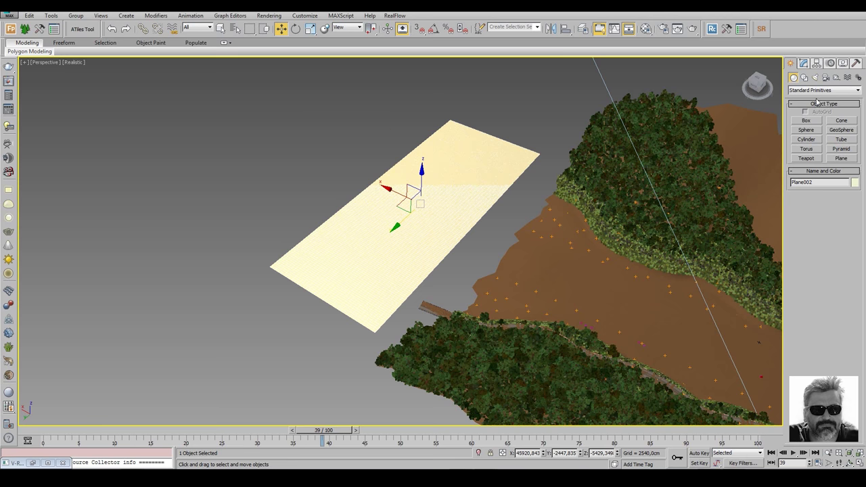
Convert Plane002 to Editable Poly and enable Push/Pull in Paint Deformation
right_click(336, 165)
left_click(467, 262)
right_click(806, 261)
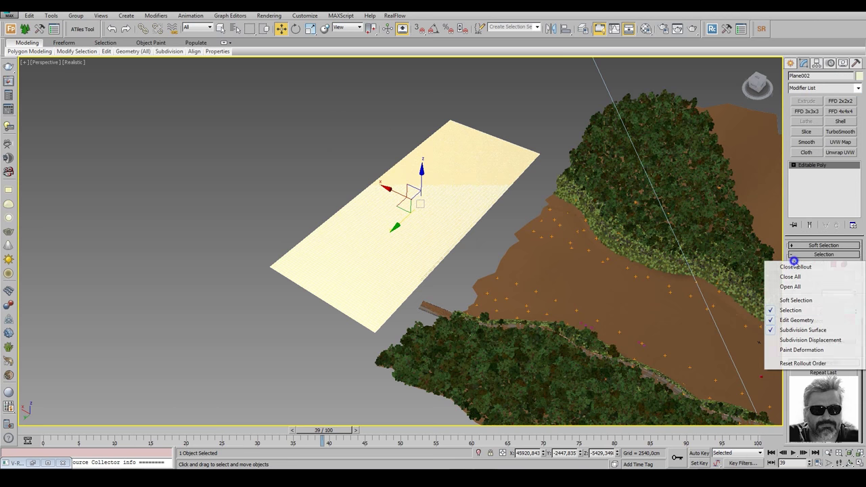
left_click(798, 350)
left_click(805, 320)
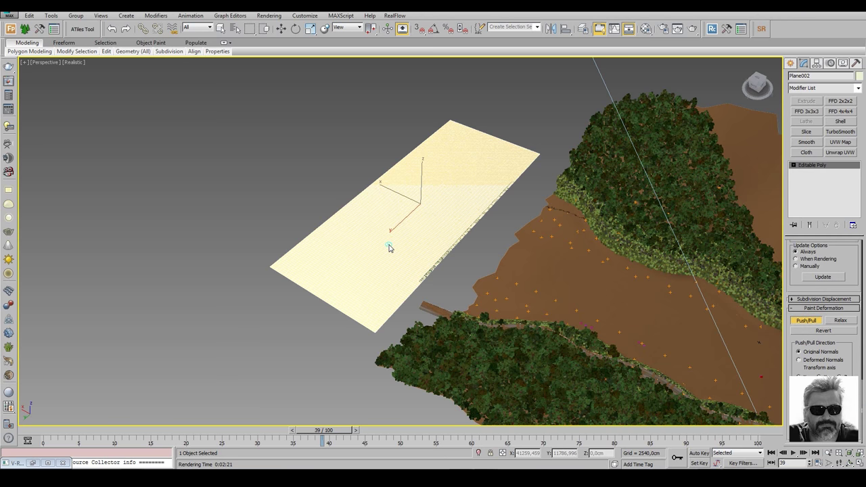
Paint a mound on the near half and a ridge along the far side, checking from the camera
scroll(389, 247, "up", 2)
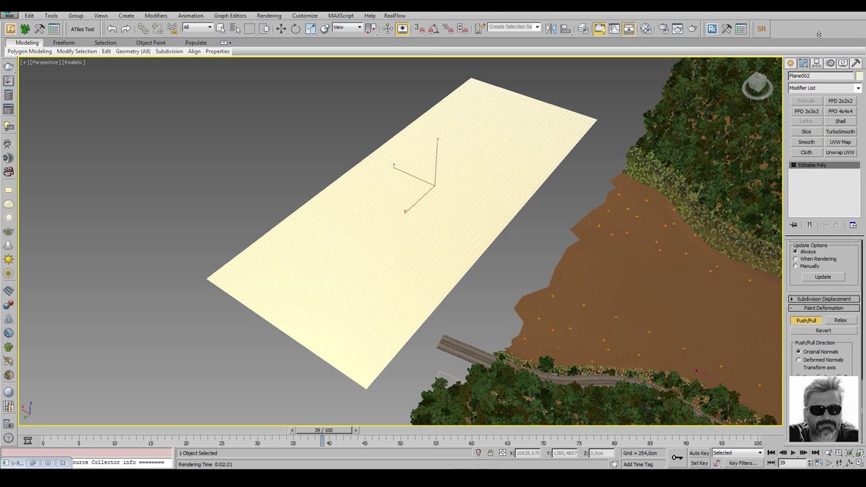
mouse_move(371, 159)
left_mouse_down()
mouse_move(373, 149)
mouse_move(404, 156)
mouse_move(538, 98)
mouse_move(561, 106)
left_mouse_up()
mouse_move(495, 89)
left_mouse_down()
mouse_move(403, 115)
mouse_move(305, 209)
mouse_move(310, 253)
mouse_move(303, 220)
mouse_move(404, 110)
mouse_move(481, 111)
mouse_move(409, 169)
mouse_move(410, 160)
mouse_move(373, 266)
mouse_move(525, 129)
mouse_move(465, 89)
mouse_move(315, 239)
left_mouse_up()
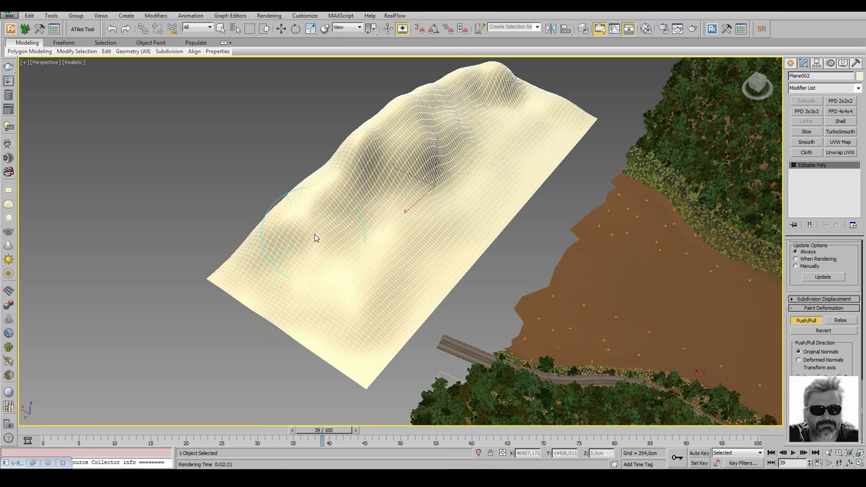
key("c")
key("w")
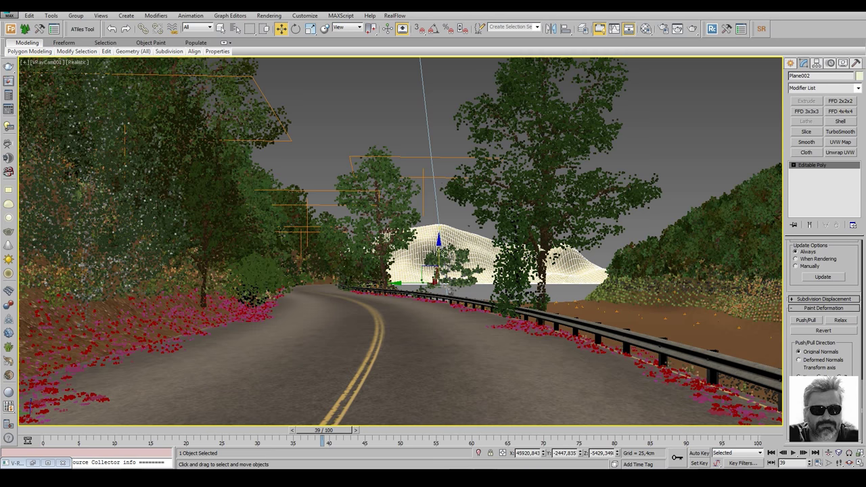
key("p")
key("z")
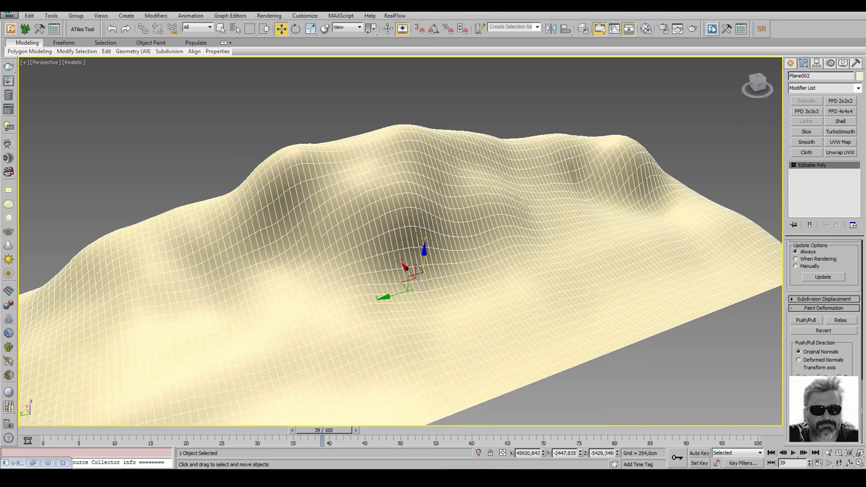
left_click(646, 28)
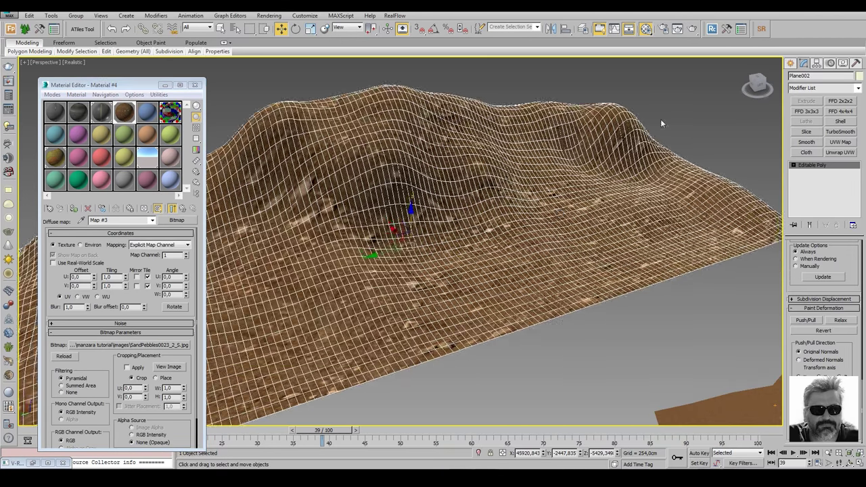
Add Plane002 to Forest002's surfaces alongside SplineLand_001 and render the road camera view
middle_click_drag(621, 198, 704, 196, "alt")
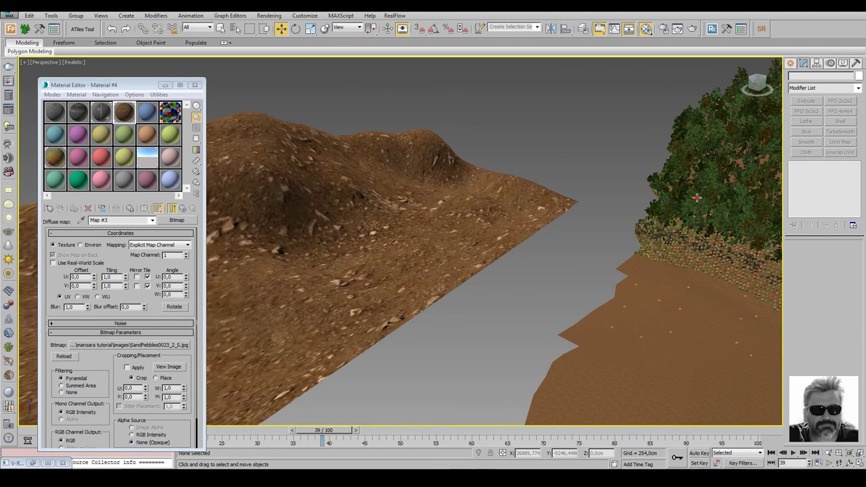
left_click(805, 164)
right_click(795, 264)
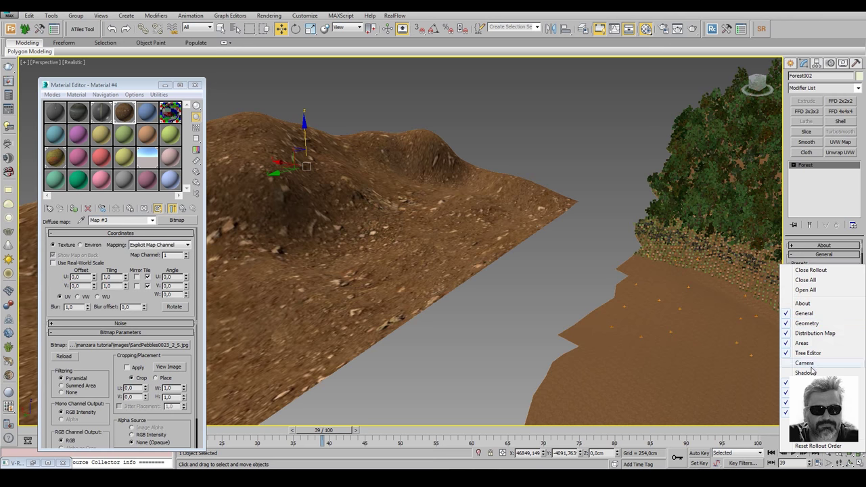
left_click(811, 369)
left_click(796, 308)
left_click(533, 205)
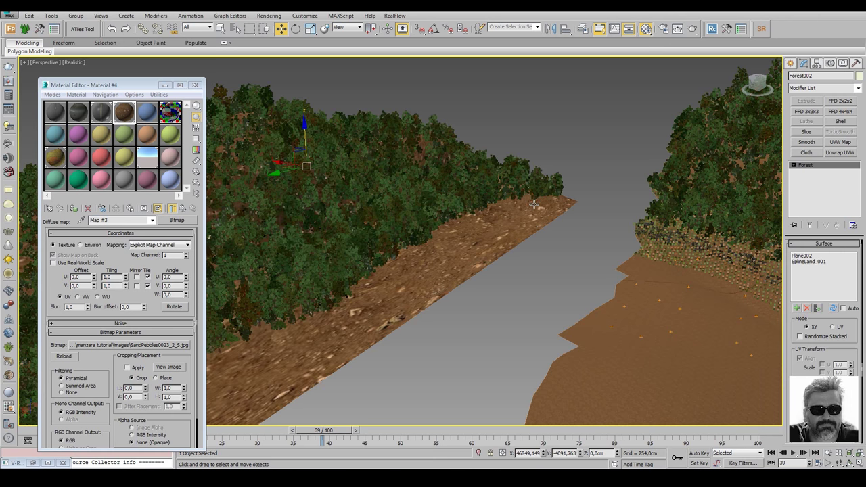
key("c")
left_click(693, 31)
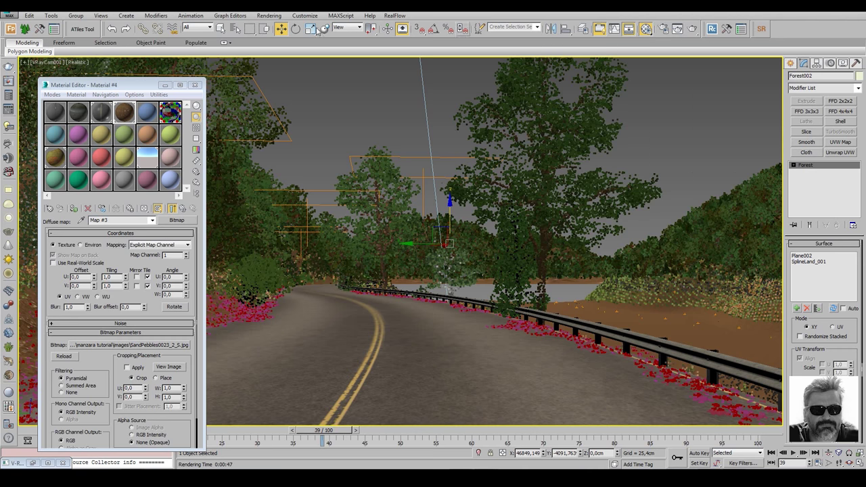
Select the Fog effect in Environment and Effects and test-render its current settings
left_click(268, 15)
left_click(285, 87)
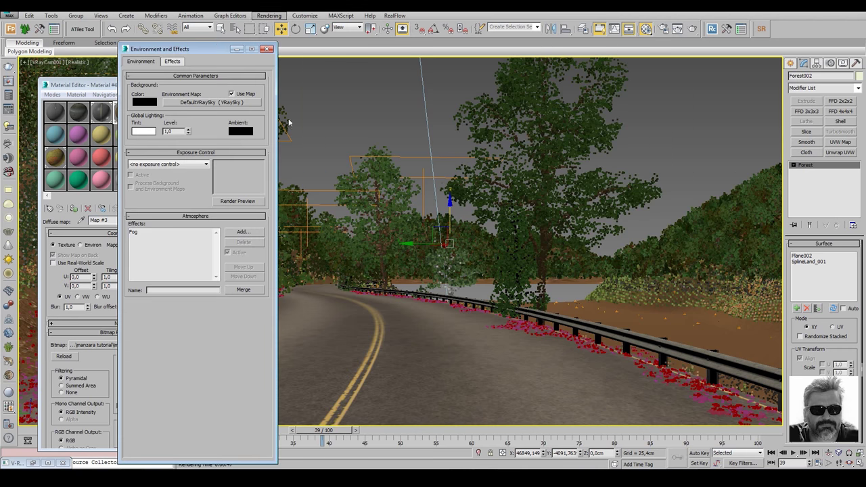
left_click_drag(244, 48, 214, 31)
left_click(115, 212)
scroll(135, 217, "down", 1)
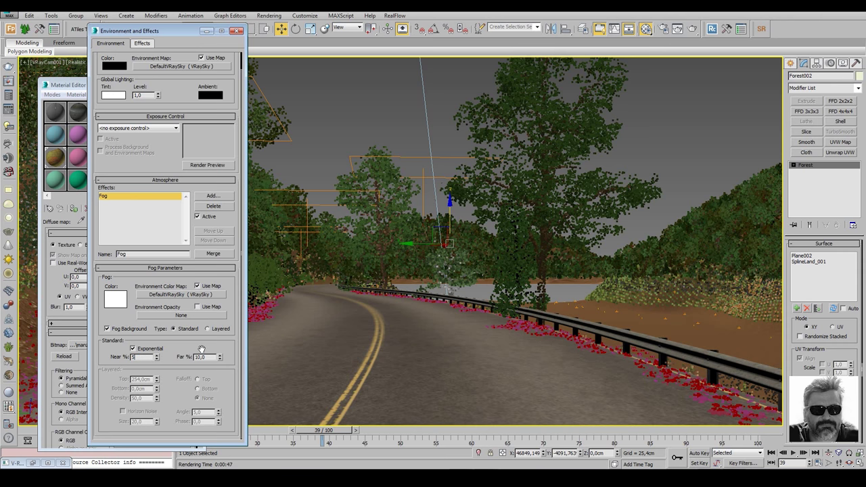
left_click(689, 29)
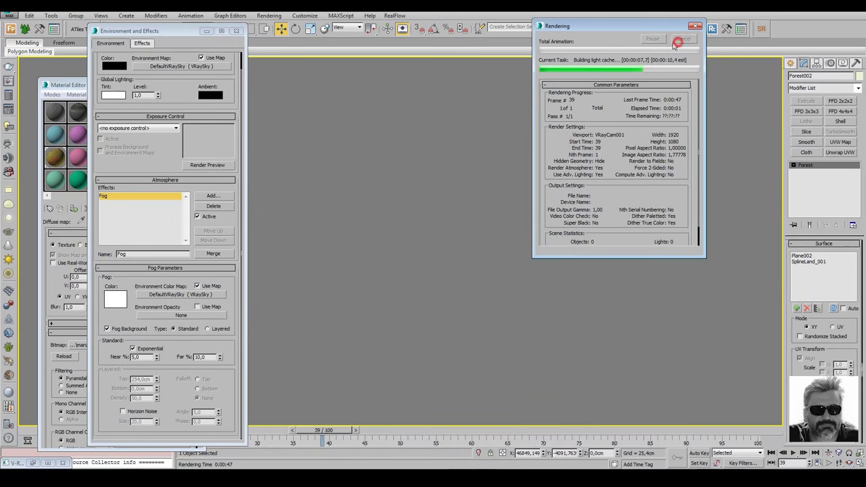
left_click(677, 40)
Set fog Near to 0% and Far to 15%, re-rendering the road view after each change
double_click(206, 357)
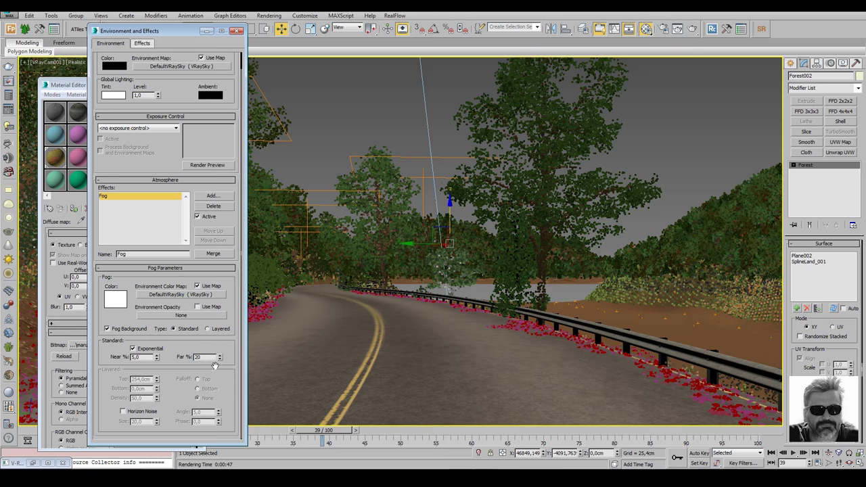
left_click(694, 29)
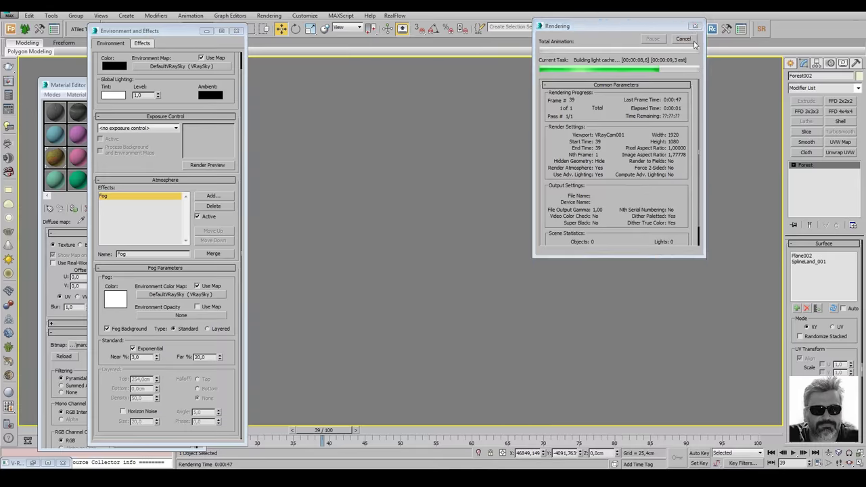
left_click(691, 40)
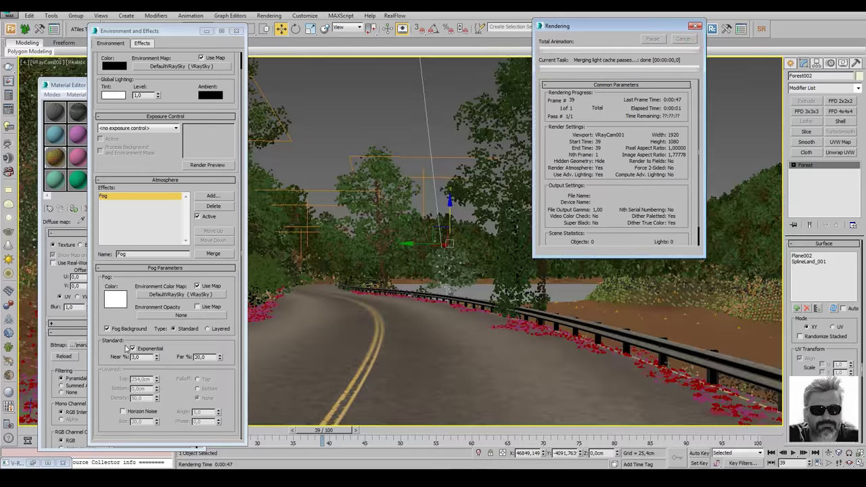
double_click(139, 356)
left_click(698, 31)
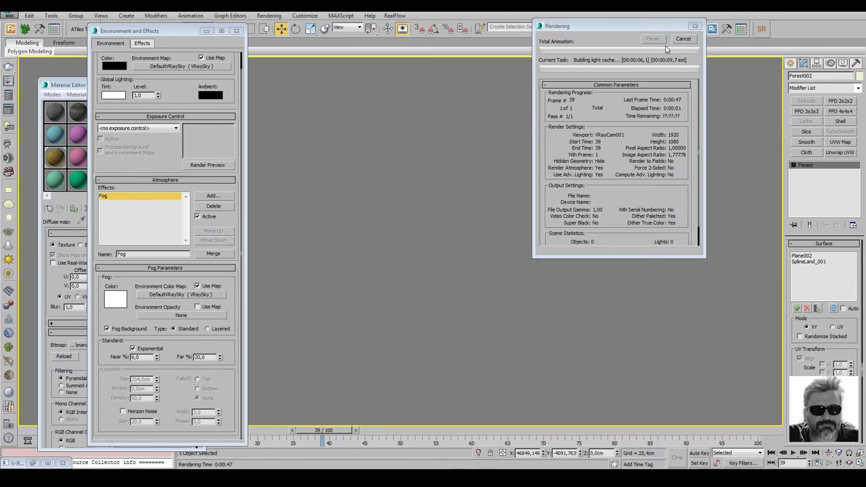
left_click(676, 39)
type("15")
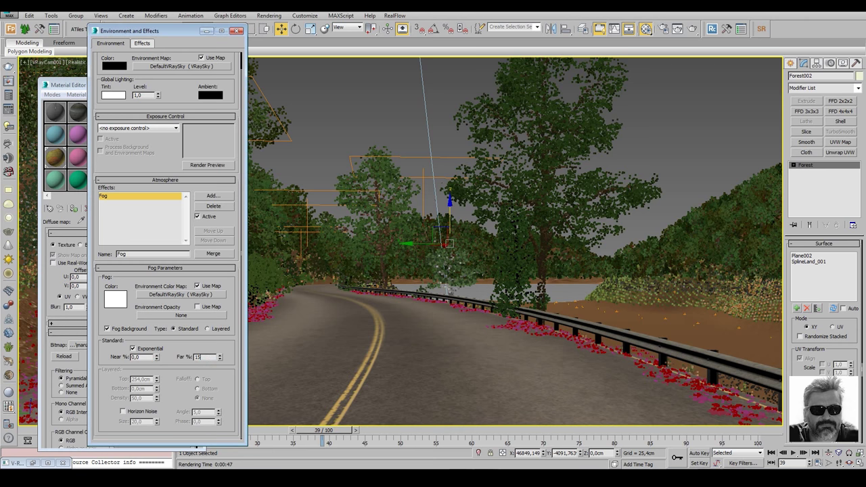
left_click(707, 33)
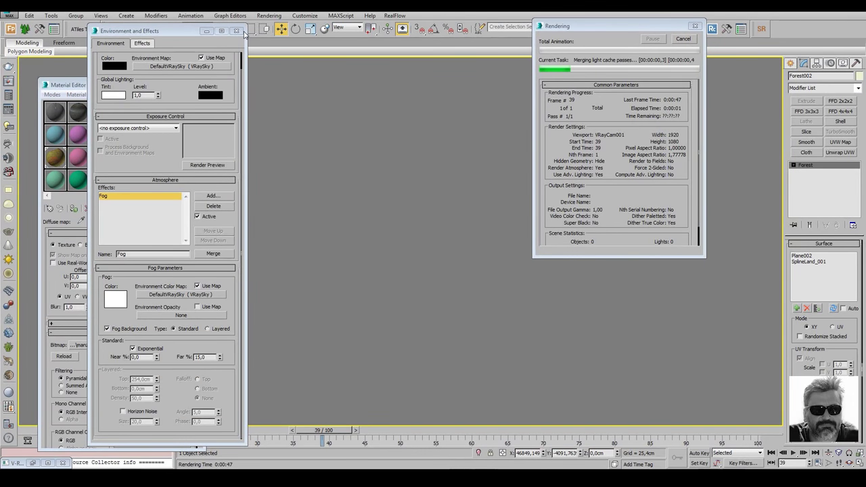
key("Escape")
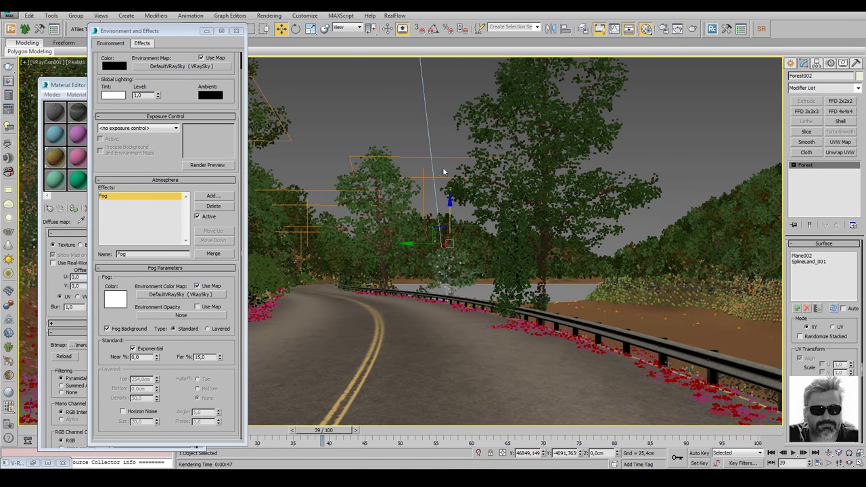
key("alt+w")
key("alt+w")
Move Plane002 out from behind the trees and set Forest002's surface to update automatically
left_click_drag(501, 221, 605, 223)
left_click(504, 223)
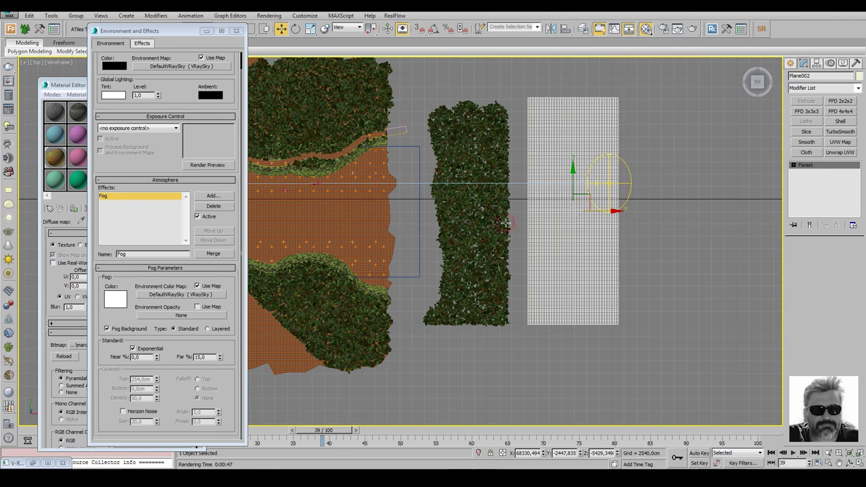
left_click(845, 310)
Shift the hill plane right and down in the Top view and set fog Far to 8%
middle_click_drag(577, 268, 683, 264)
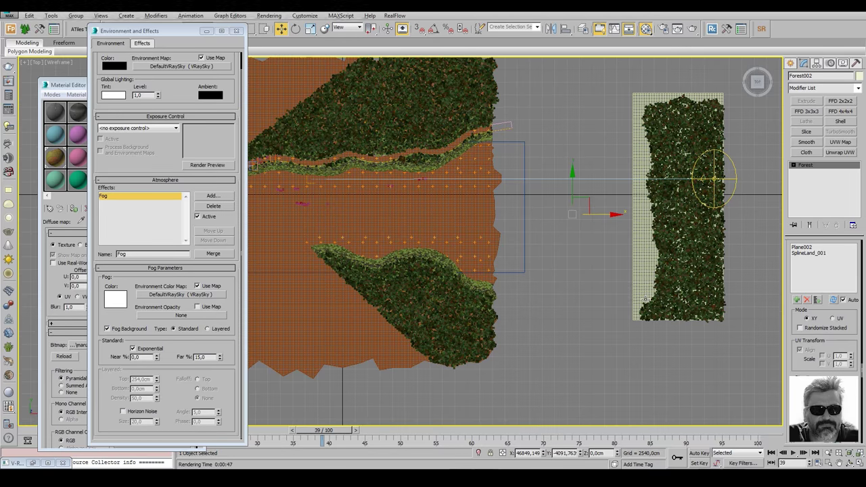
key("alt+w")
key("alt+w")
middle_click_drag(739, 256, 680, 256)
left_click(622, 203)
left_click_drag(623, 205, 719, 205)
key("alt+w")
left_click_drag(364, 130, 363, 168)
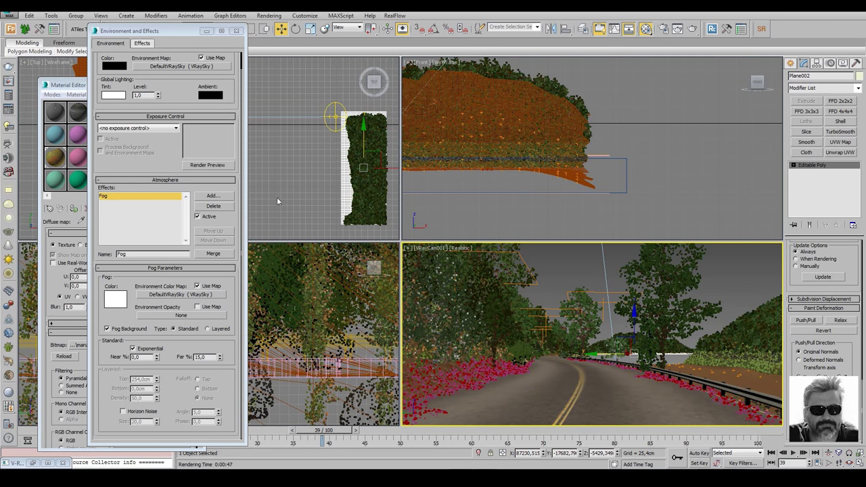
double_click(205, 356)
type("8")
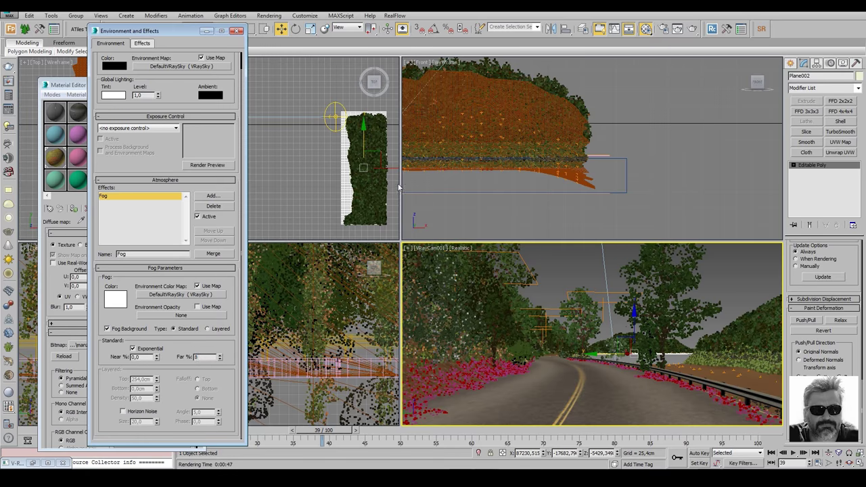
Render the road camera view with Shift+Q to review the haze over the forested hills
key("shift+q")
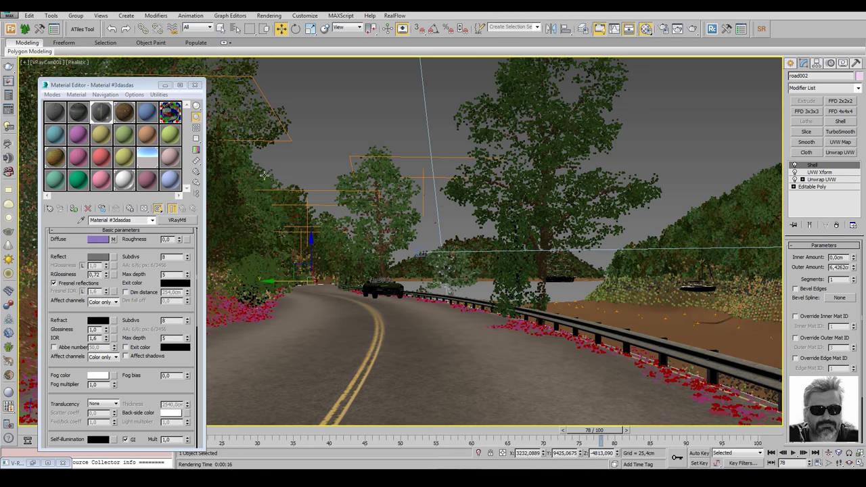
Pick the road's VRayMtl from the scene into the Material Editor
left_click(382, 291)
left_click(560, 265)
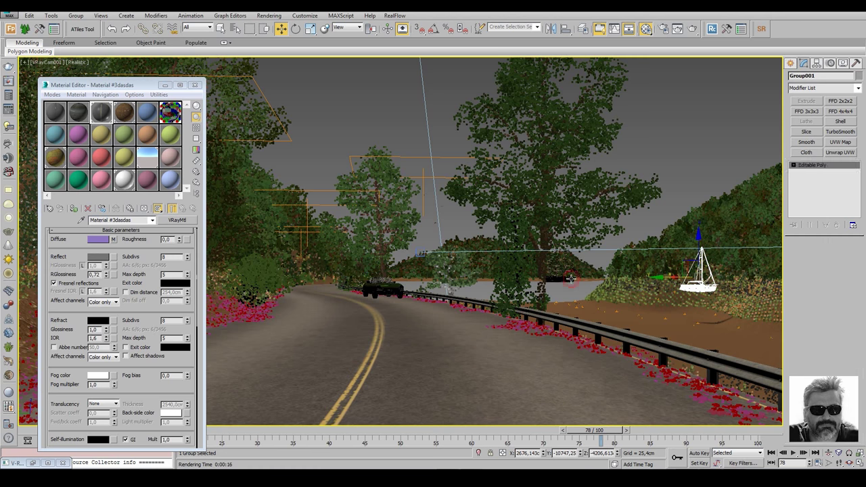
left_click(634, 175)
left_click(409, 157)
left_click(291, 139)
left_click(308, 152)
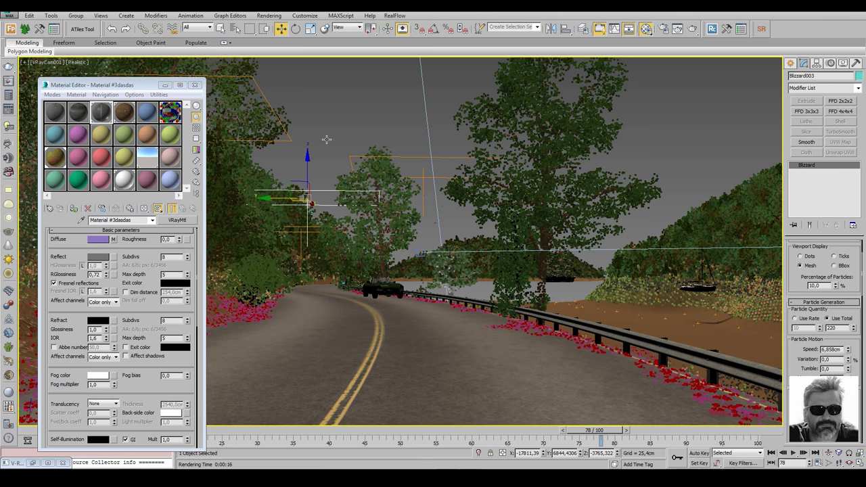
left_click(326, 138)
left_click(302, 327)
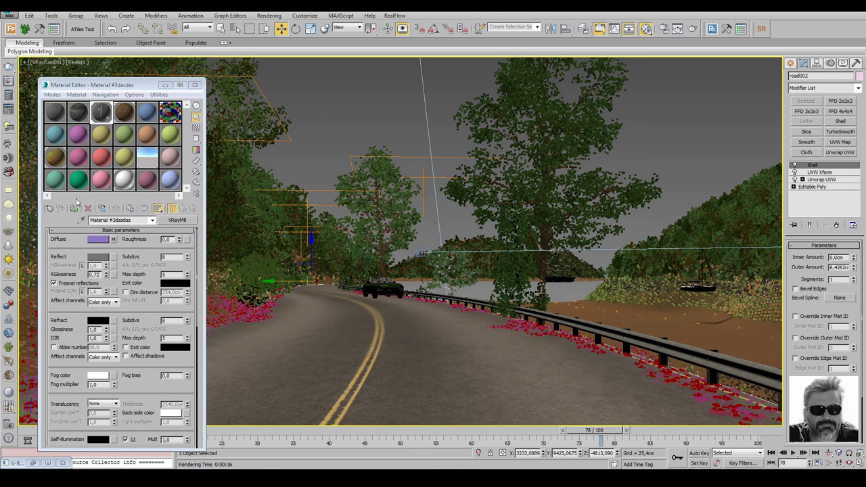
left_click(302, 327)
Put VRayDirt in the road's diffuse with road1.jpg as unoccluded colour, radius 40, subdivs 24
right_click(113, 239)
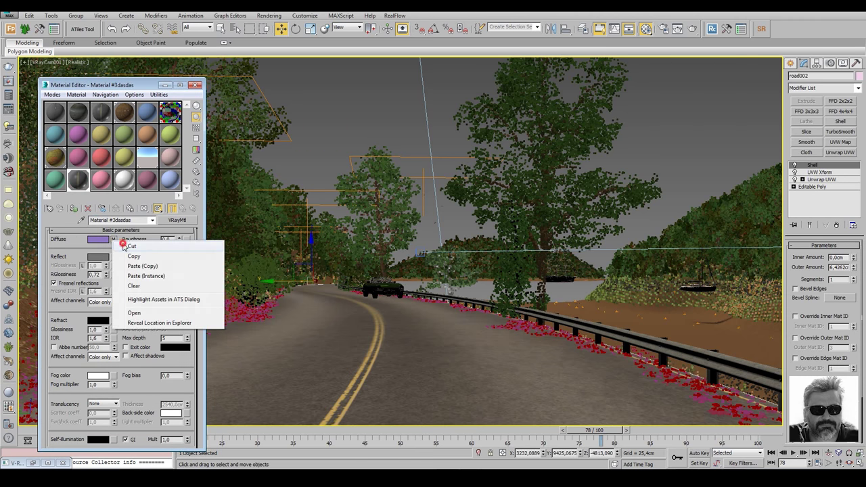
left_click(129, 295)
left_click(112, 240)
double_click(377, 162)
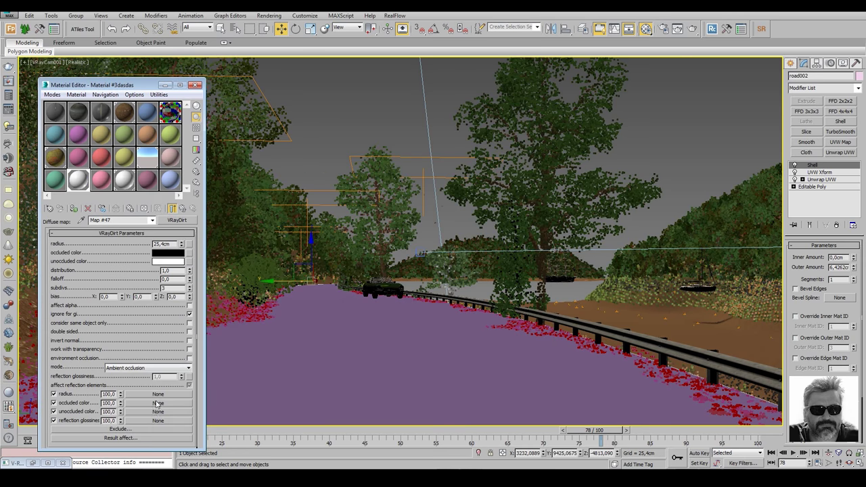
left_click(182, 209)
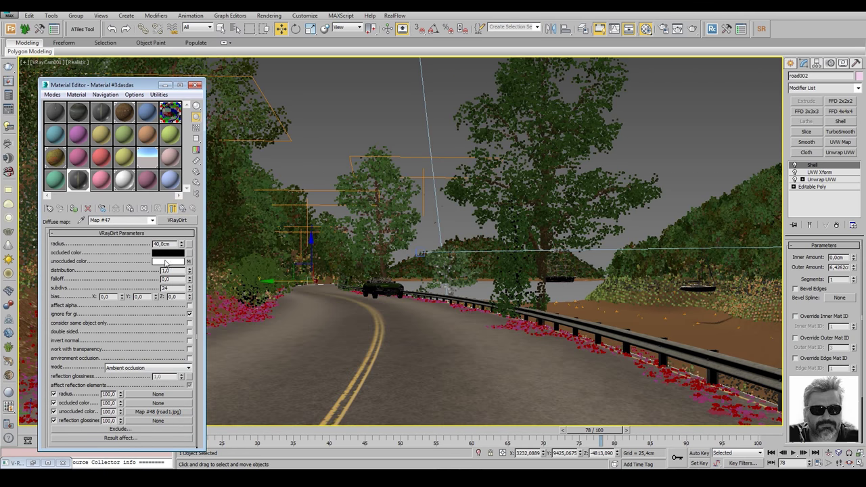
left_click(183, 208)
Close the Material Editor, save the scene, and render the final camera view
left_click_drag(140, 88, 360, 102)
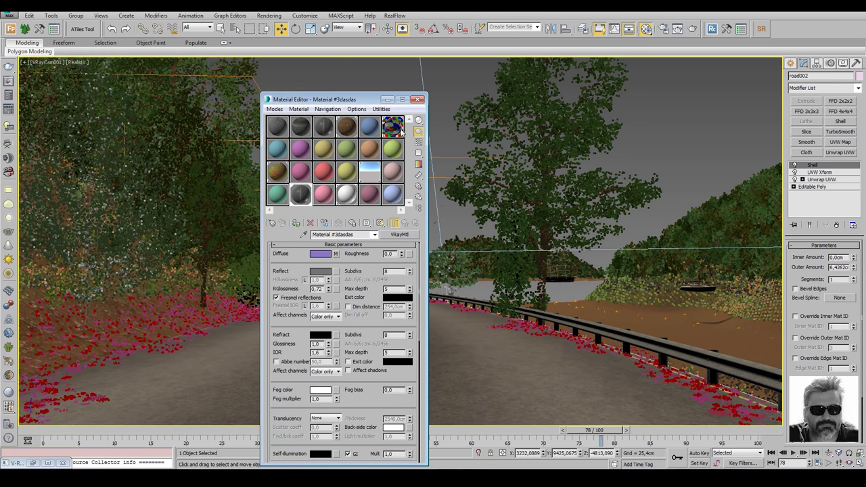
left_click(417, 100)
left_click(8, 13)
left_click(29, 86)
left_click(690, 29)
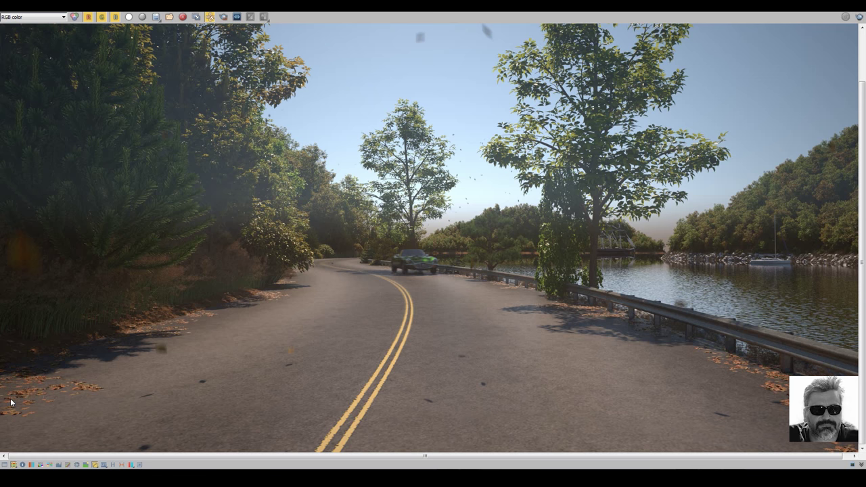
middle_click_drag(352, 167, 374, 278)
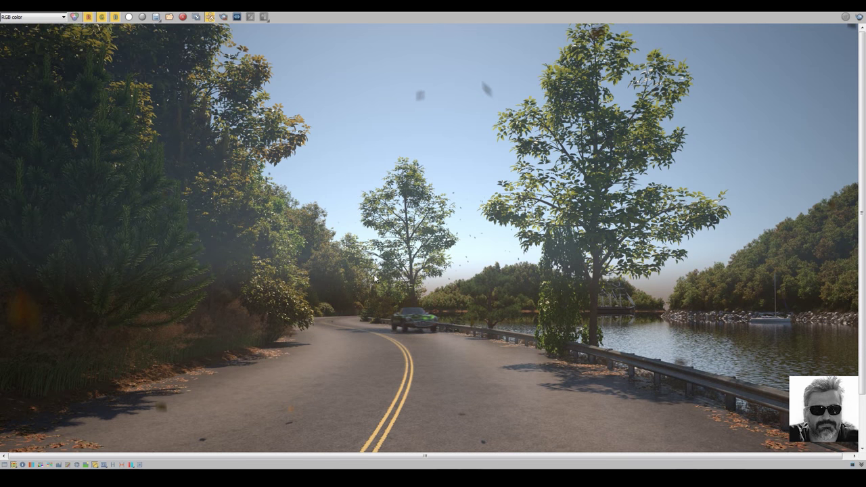